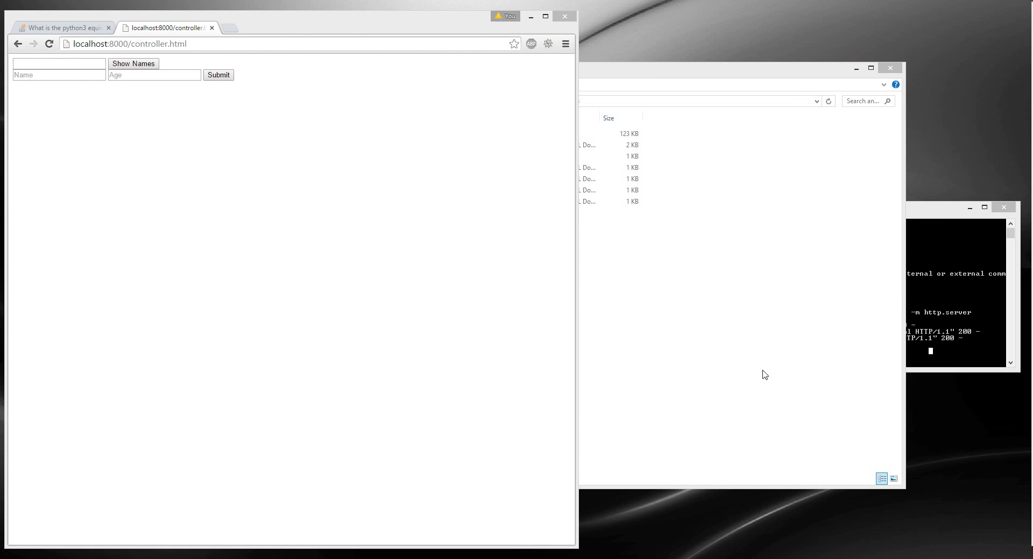
Review the 'python3 -m http.server' answer on Stack Overflow, then bring the angularjs folder window forward.
{"action": "left_click", "coordinate": [955, 271]}
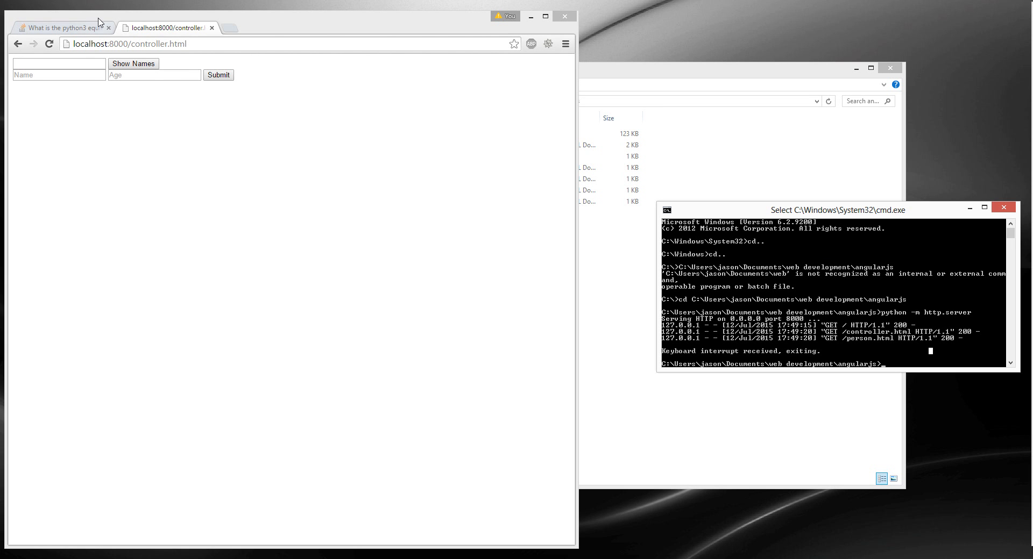
{"action": "left_click", "coordinate": [64, 28]}
{"action": "left_click_drag", "start_coordinate": [53, 274], "coordinate": [137, 275]}
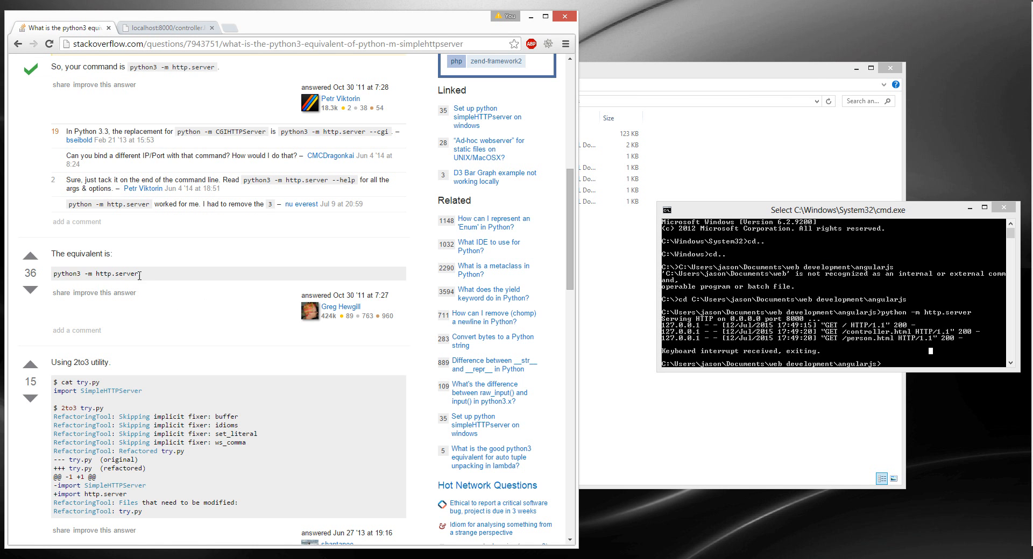
{"action": "left_click", "coordinate": [137, 278]}
{"action": "double_click", "coordinate": [67, 274]}
{"action": "left_click", "coordinate": [141, 307]}
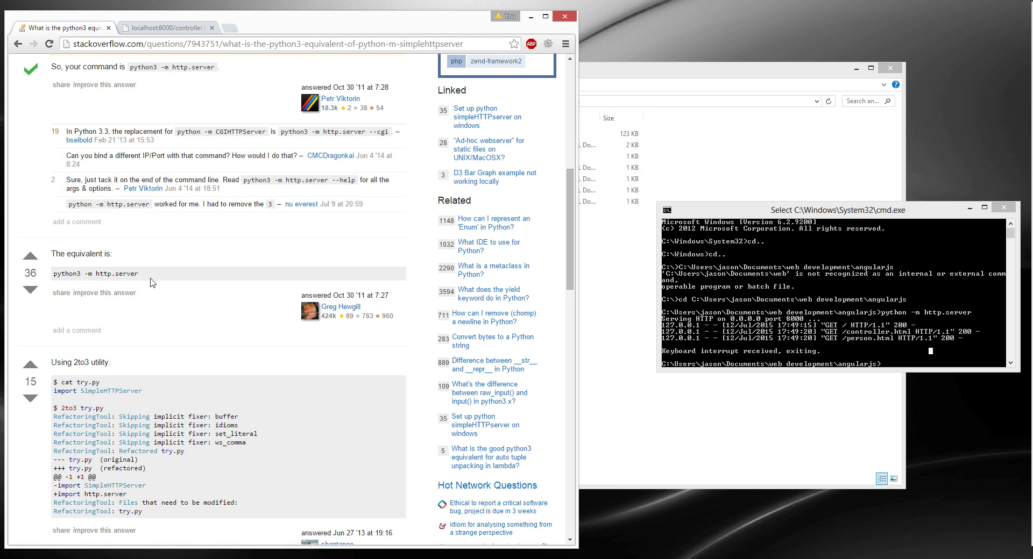
{"action": "left_click", "coordinate": [618, 363]}
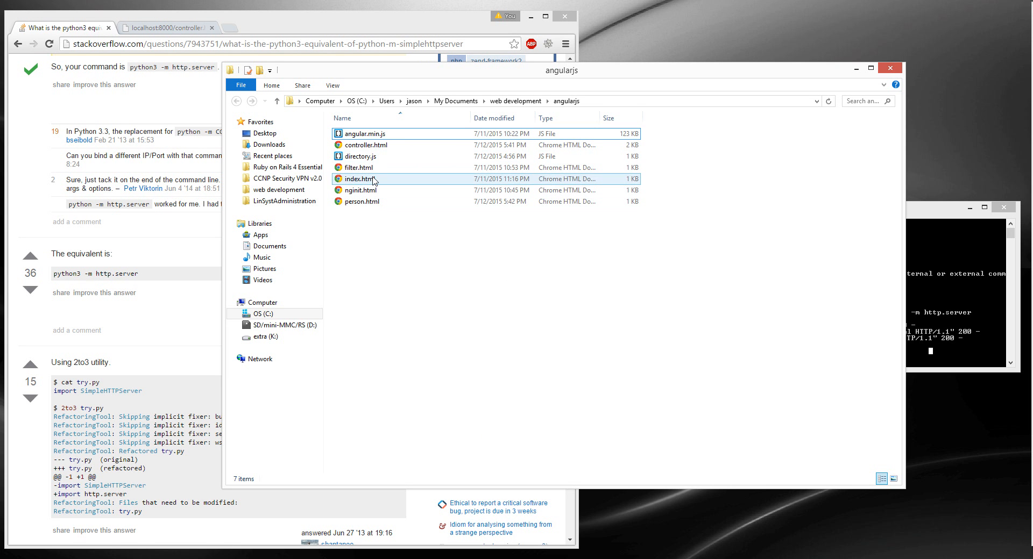
Copy the angularjs folder's full path from the Explorer address bar and return to the command prompt.
{"action": "left_click", "coordinate": [595, 100]}
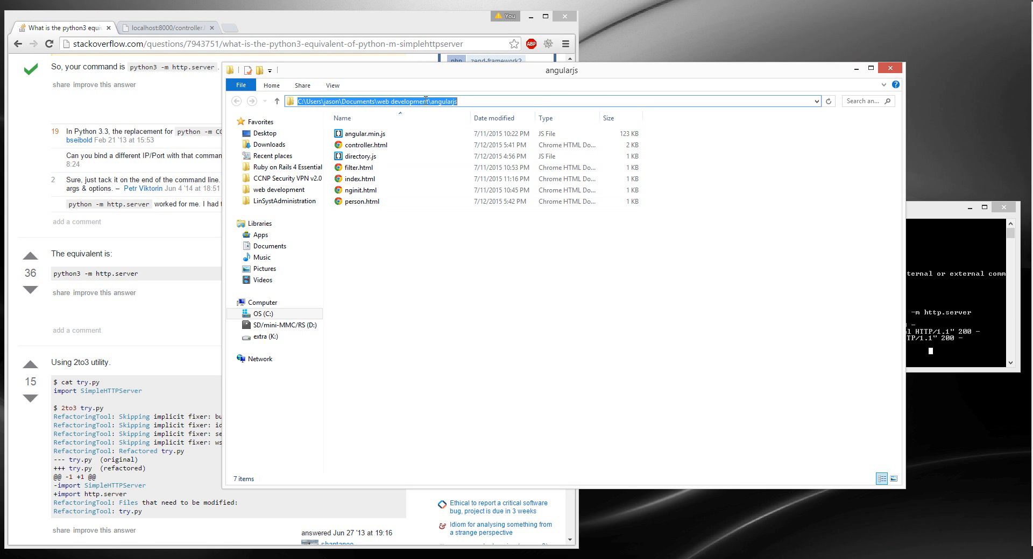
{"action": "left_click", "coordinate": [535, 102]}
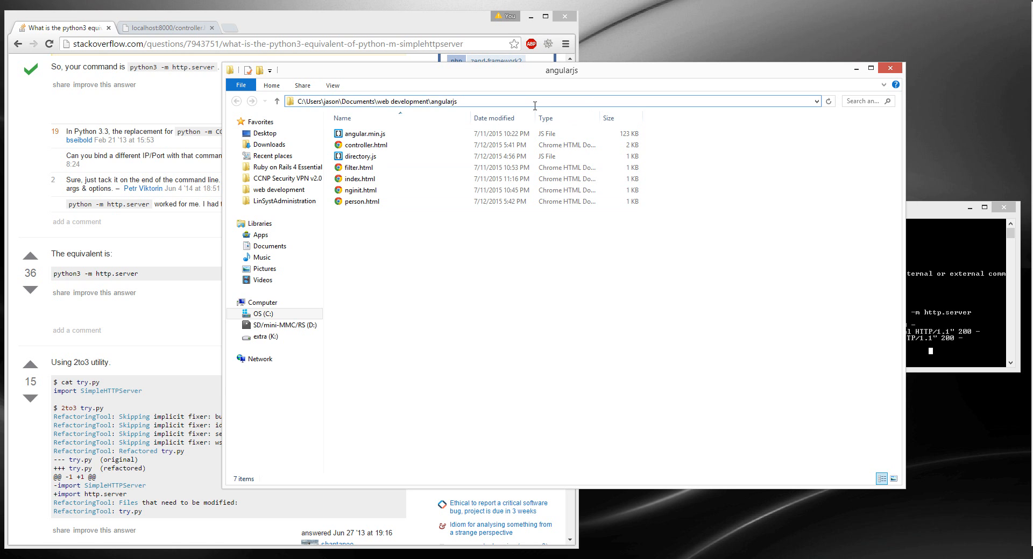
{"action": "key", "text": "ctrl+a"}
{"action": "right_click", "coordinate": [335, 102]}
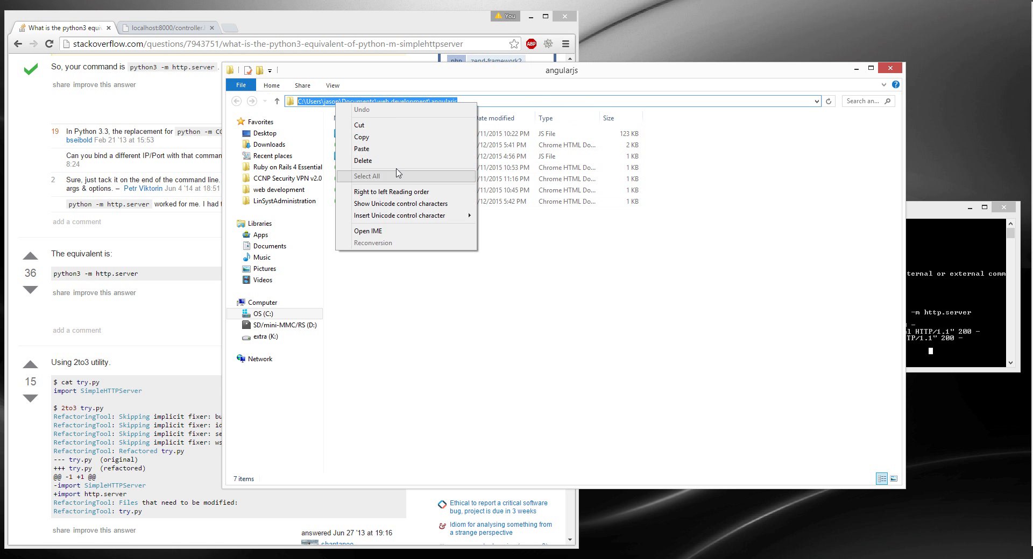
{"action": "left_click", "coordinate": [391, 142]}
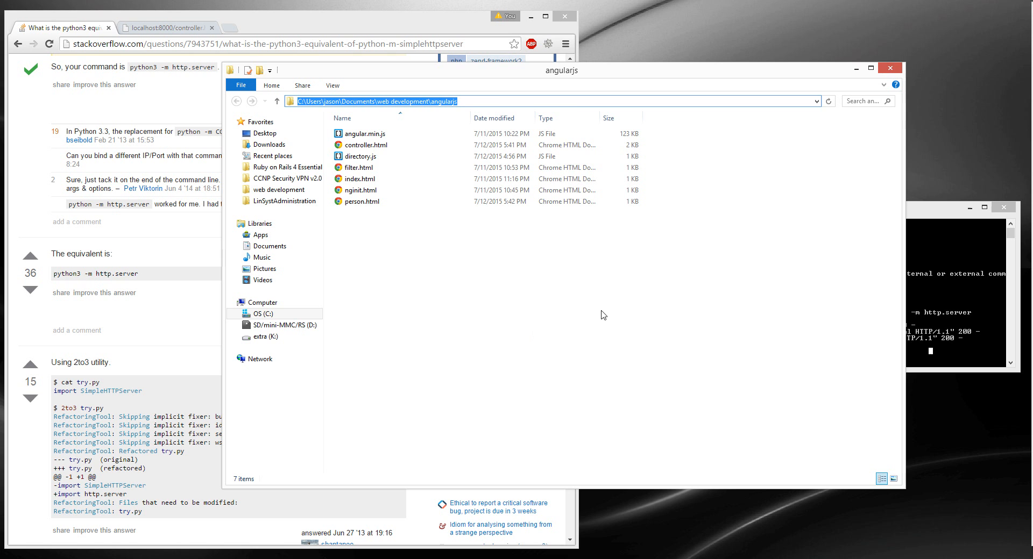
{"action": "left_click", "coordinate": [933, 211]}
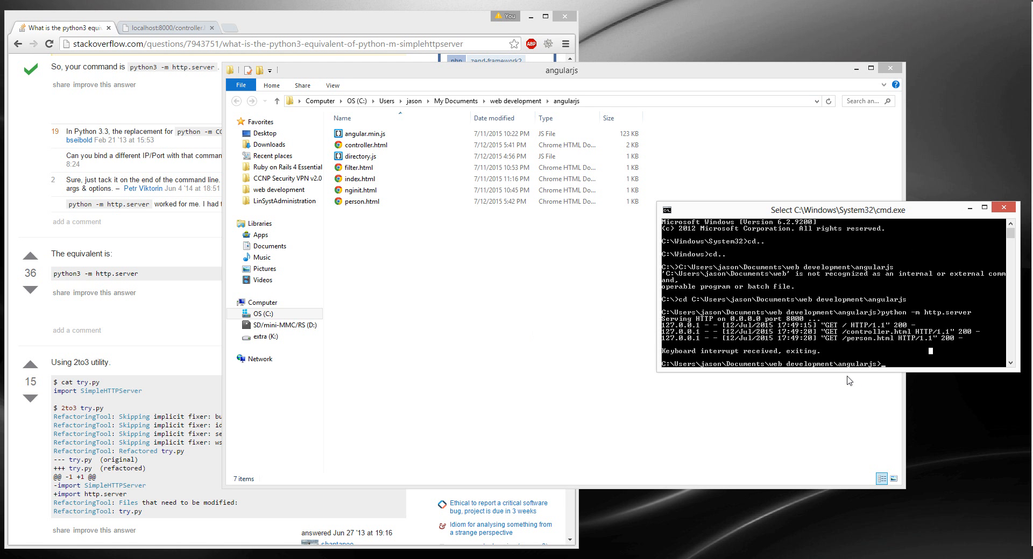
{"action": "type", "text": "cd.."}
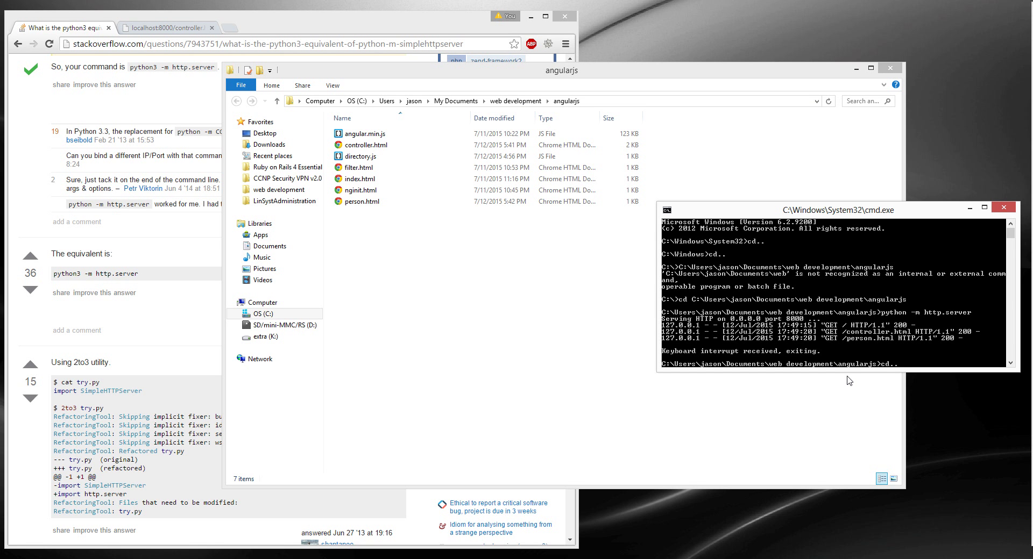
Move up from the current folder and switch to the root of drive C.
{"action": "key", "text": "Return"}
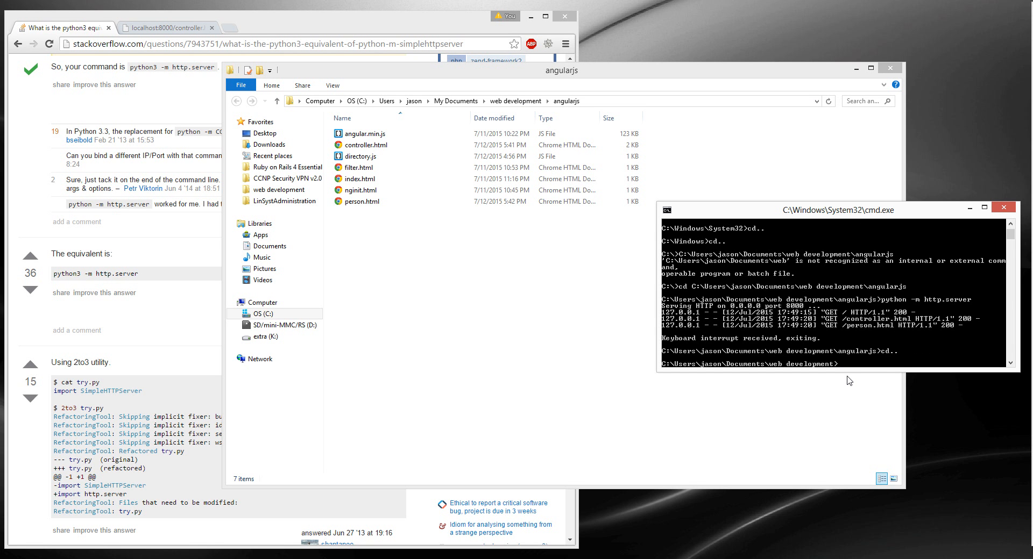
{"action": "type", "text": "cd"}
{"action": "key", "text": "Return"}
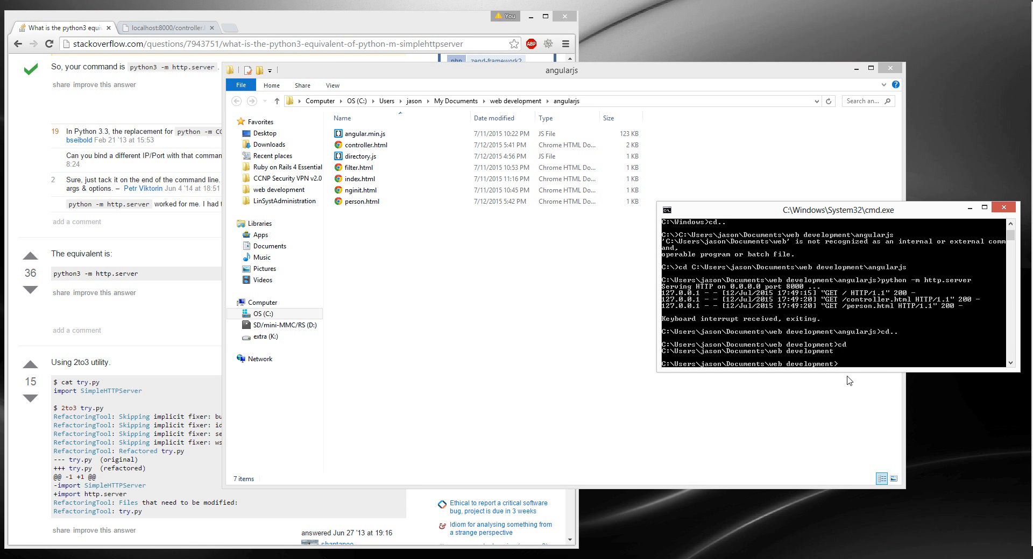
{"action": "type", "text": "cd c:\\"}
{"action": "key", "text": "Return"}
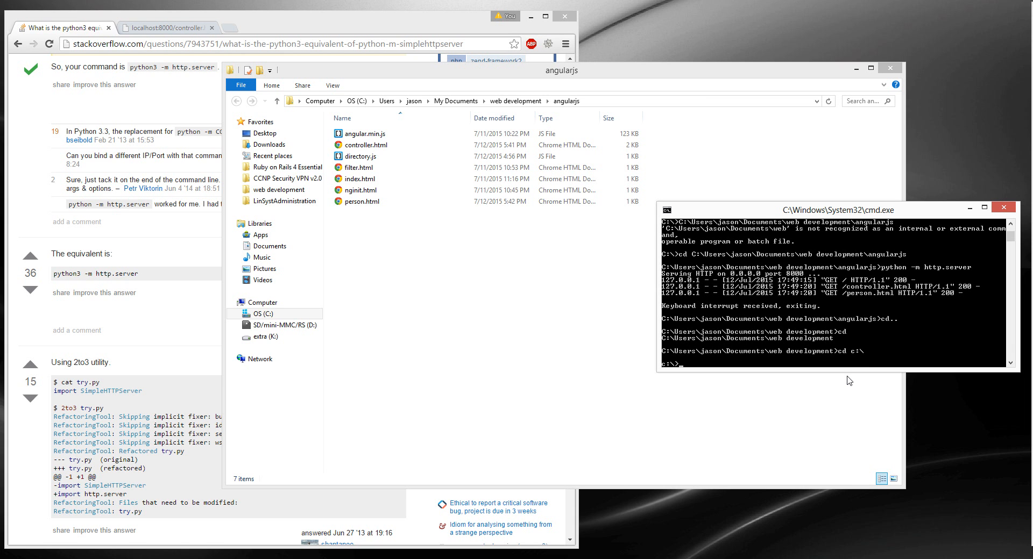
Change into the pasted angularjs folder path and start python -m http.server on port 8000.
{"action": "key", "text": "alt+space"}
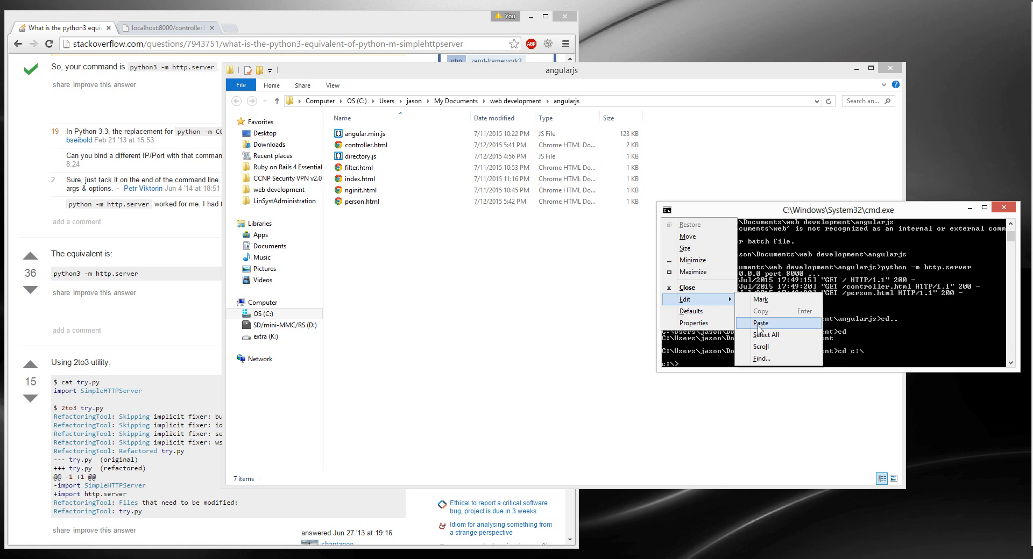
{"action": "left_click", "coordinate": [759, 323]}
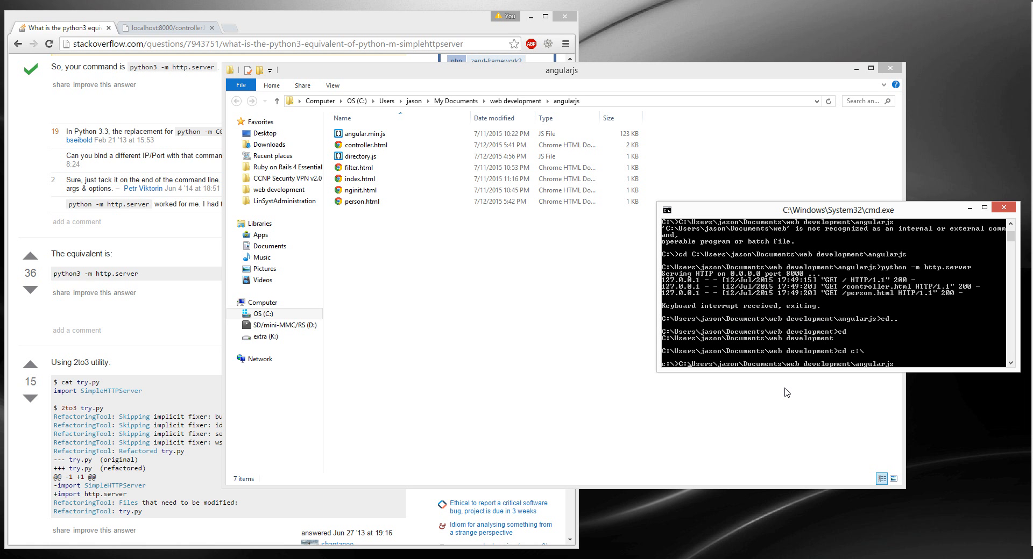
{"action": "key", "text": "Home"}
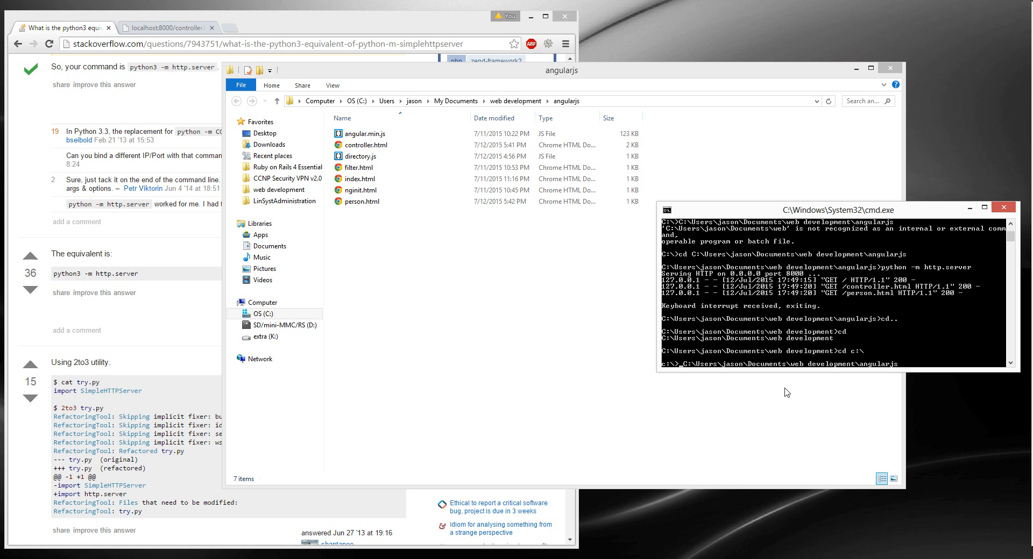
{"action": "type", "text": "cs"}
{"action": "key", "text": "Return"}
{"action": "type", "text": "p"}
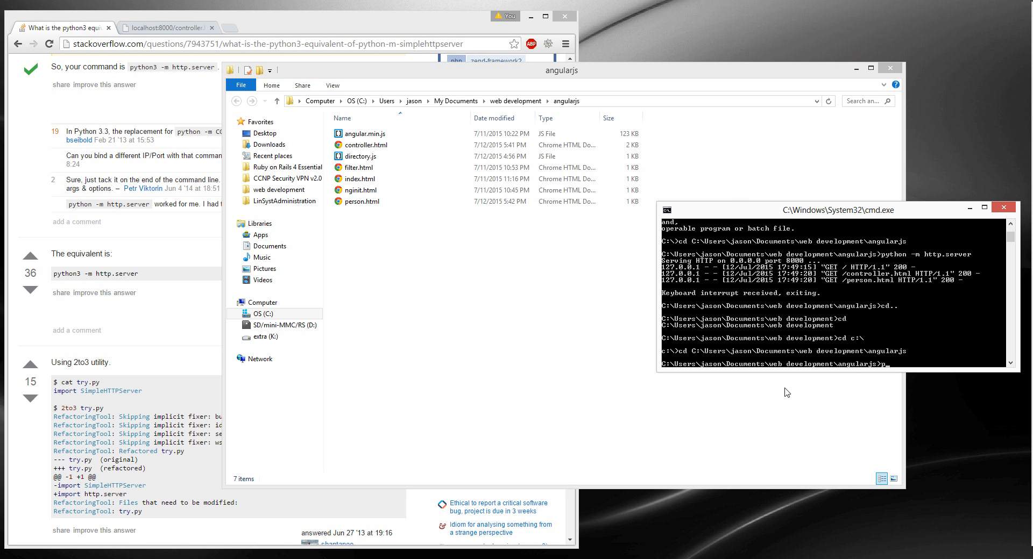
{"action": "type", "text": "ython -m "}
{"action": "type", "text": "http.s"}
{"action": "type", "text": "erver"}
{"action": "key", "text": "Return"}
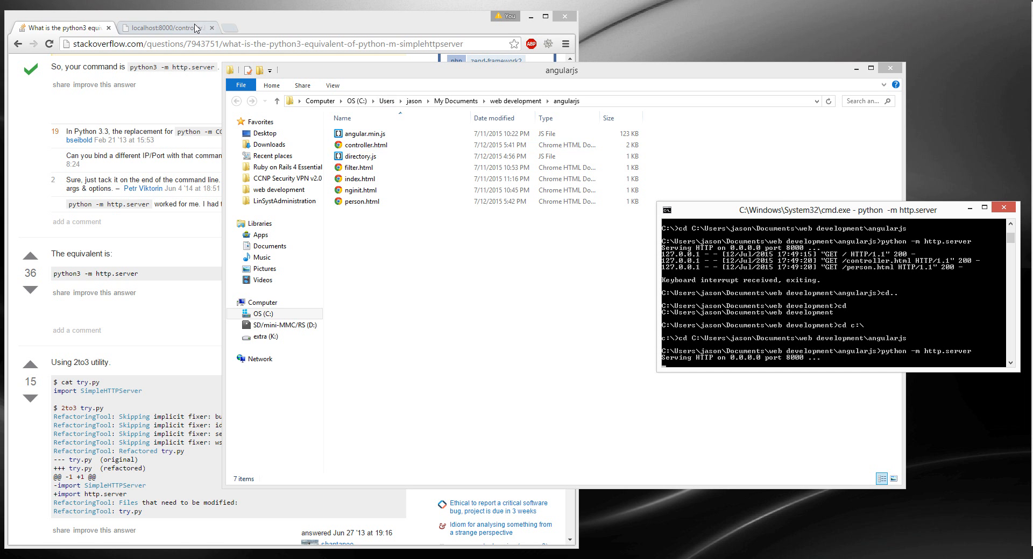
Load the localhost:8000 root page instead of controller.html.
{"action": "left_click", "coordinate": [169, 27]}
{"action": "left_click_drag", "start_coordinate": [187, 44], "coordinate": [129, 43]}
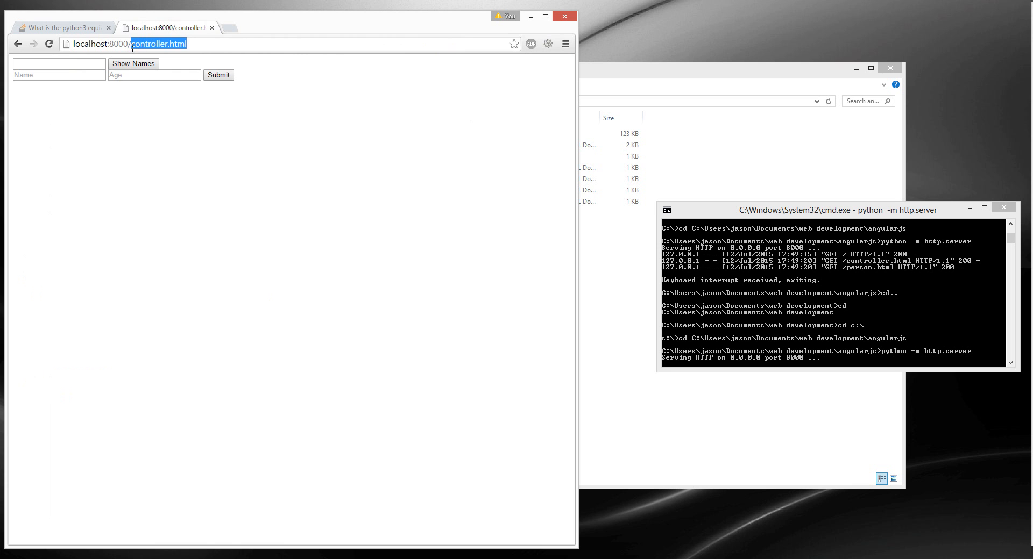
{"action": "key", "text": "BackSpace"}
{"action": "key", "text": "Return"}
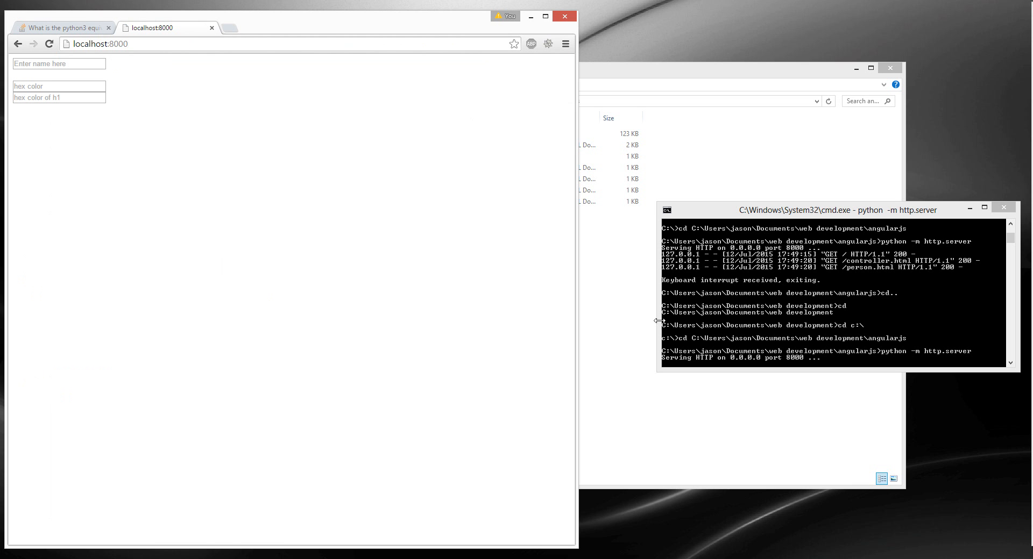
{"action": "left_click", "coordinate": [601, 297]}
{"action": "left_click", "coordinate": [134, 177]}
Try red and blue in the colour field, settle on green, and enter tomato as the h1 hex colour.
{"action": "left_click", "coordinate": [81, 63]}
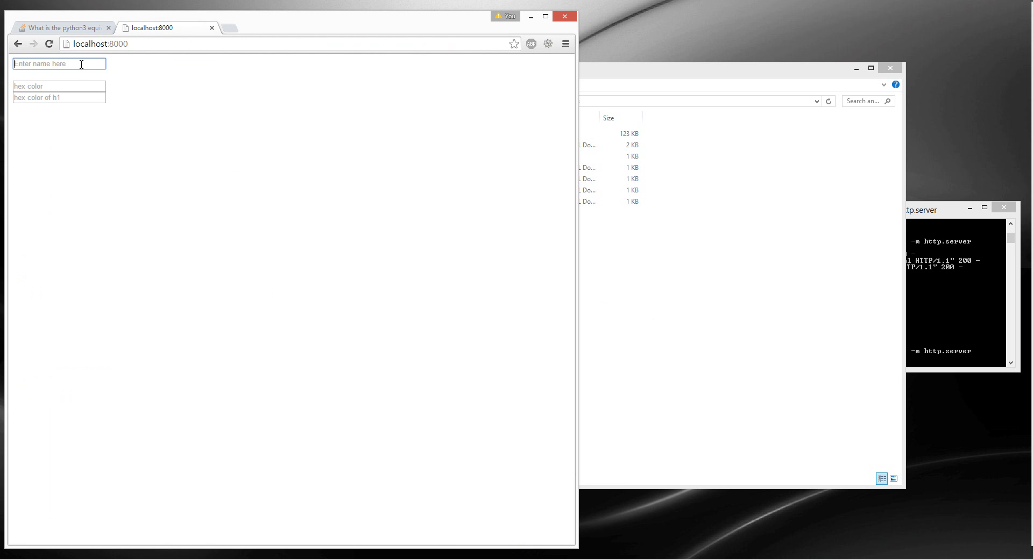
{"action": "type", "text": "jason"}
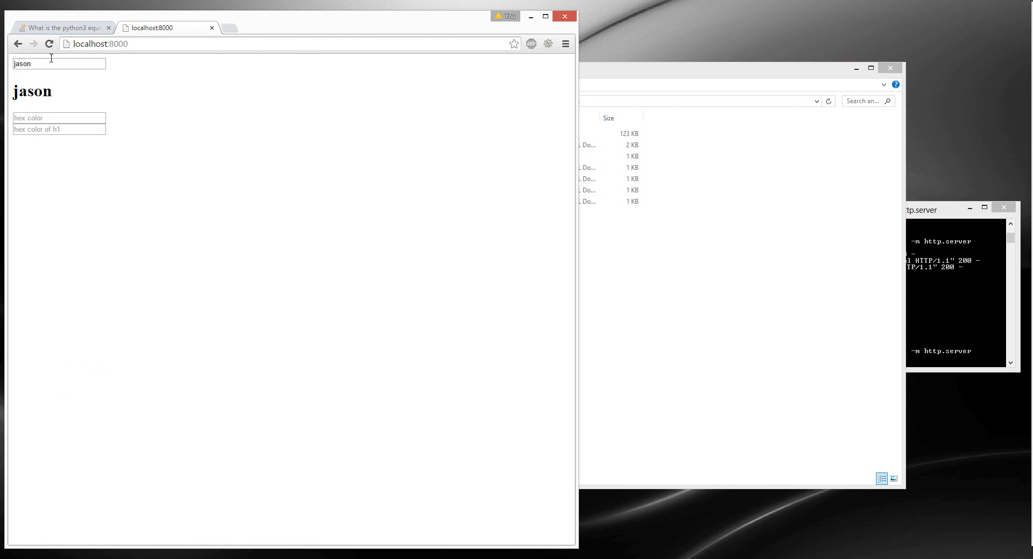
{"action": "double_click", "coordinate": [81, 63]}
{"action": "key", "text": "BackSpace"}
{"action": "left_click", "coordinate": [67, 88]}
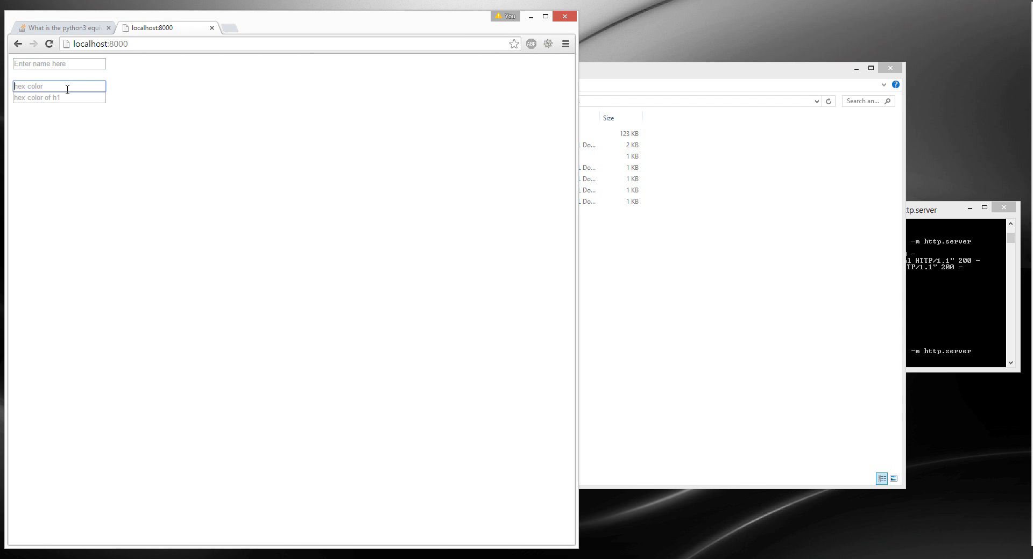
{"action": "type", "text": "#"}
{"action": "type", "text": "cc"}
{"action": "type", "text": "gg"}
{"action": "key", "text": "BackSpace"}
{"action": "key", "text": "BackSpace"}
{"action": "key", "text": "BackSpace"}
{"action": "type", "text": "d"}
{"action": "key", "text": "BackSpace"}
{"action": "key", "text": "BackSpace"}
{"action": "key", "text": "BackSpace"}
{"action": "type", "text": "blu"}
{"action": "key", "text": "BackSpace"}
{"action": "key", "text": "BackSpace"}
{"action": "key", "text": "BackSpace"}
{"action": "type", "text": "greenn"}
{"action": "key", "text": "BackSpace"}
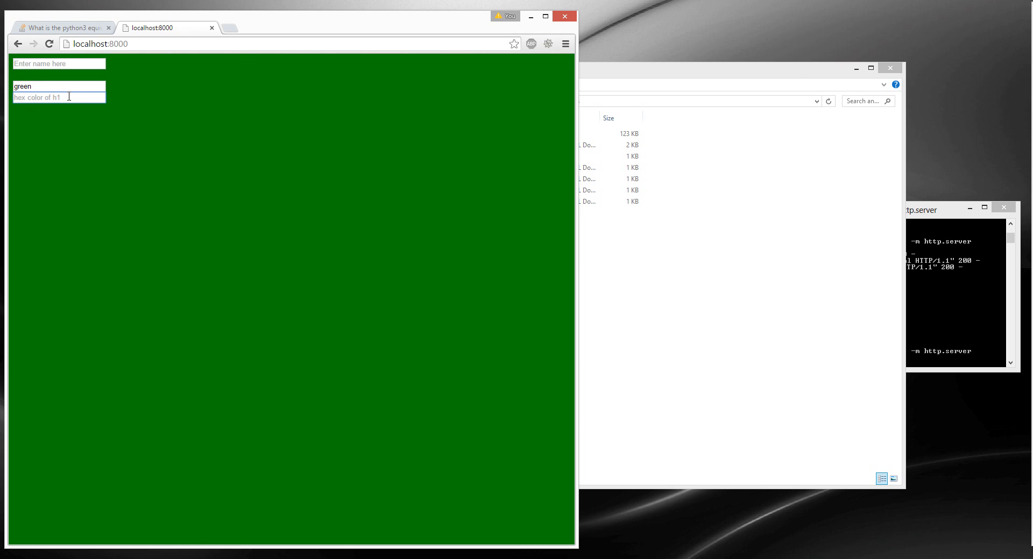
{"action": "type", "text": "tomato"}
Enter jason in the name field so the heading shows 'jason' in tomato colour.
{"action": "left_click", "coordinate": [67, 64]}
{"action": "type", "text": "jas"}
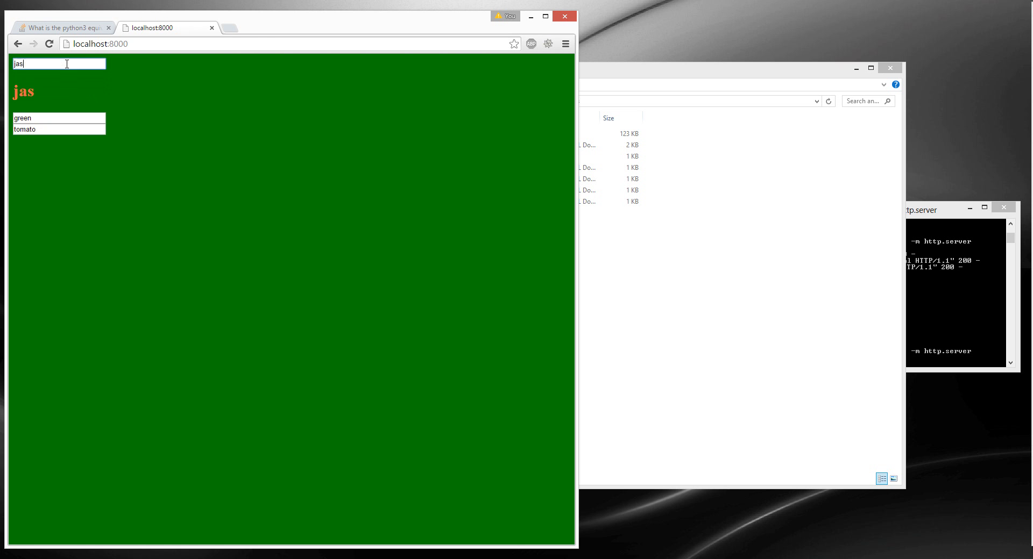
{"action": "type", "text": "on"}
{"action": "left_click_drag", "start_coordinate": [54, 94], "coordinate": [13, 94]}
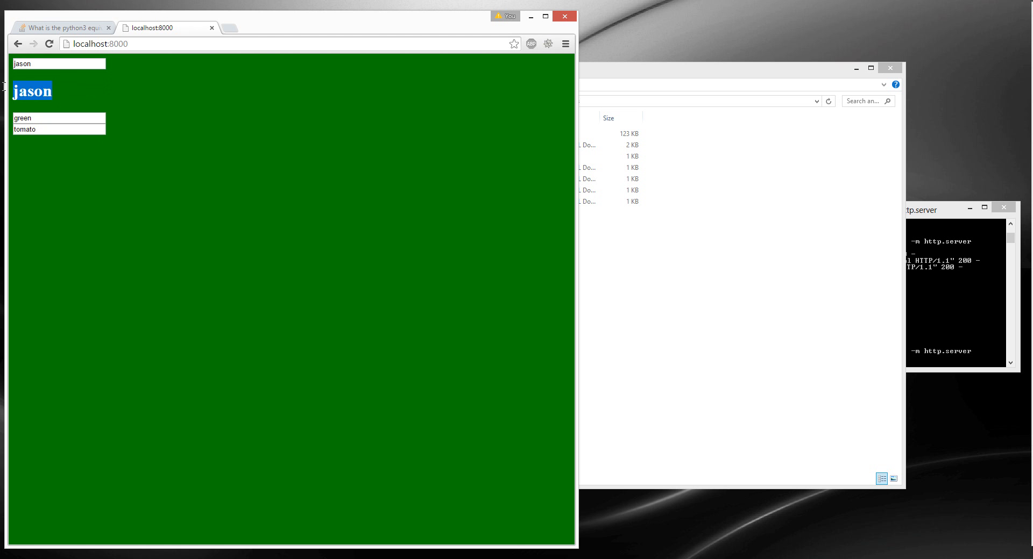
{"action": "left_click", "coordinate": [50, 101]}
{"action": "left_click", "coordinate": [756, 250]}
Load localhost:8000/controller.html and toggle the names list shown and hidden.
{"action": "left_click", "coordinate": [207, 43]}
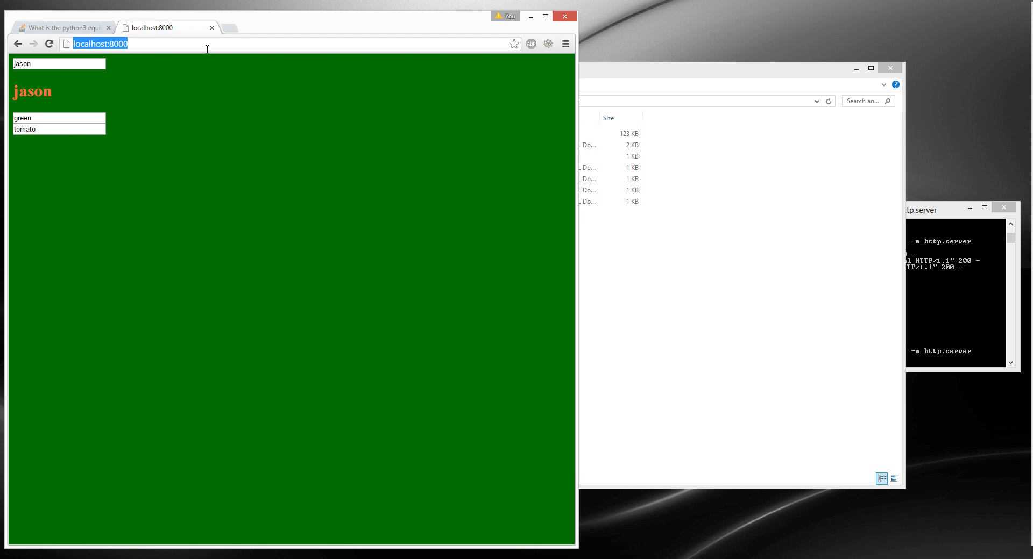
{"action": "type", "text": "/"}
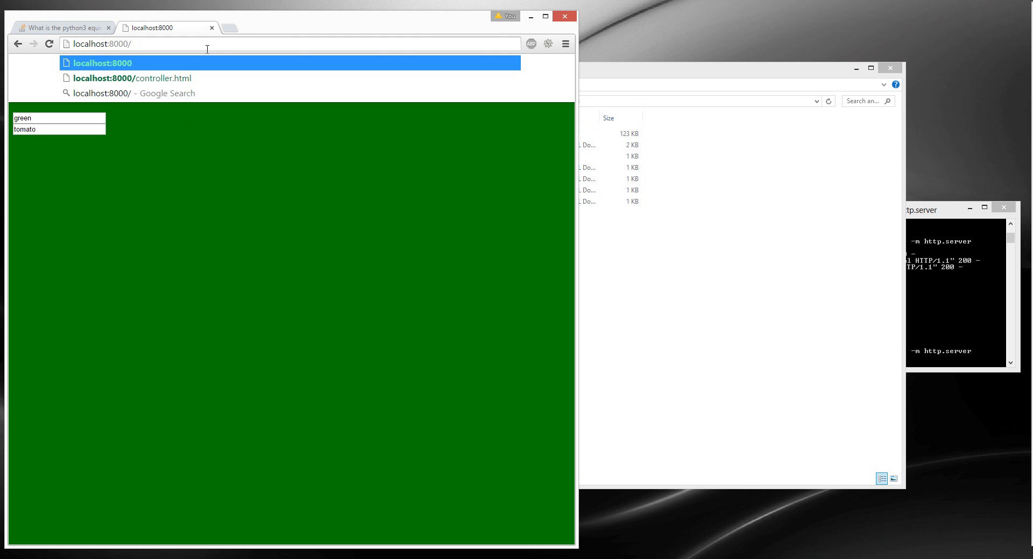
{"action": "type", "text": "controller"}
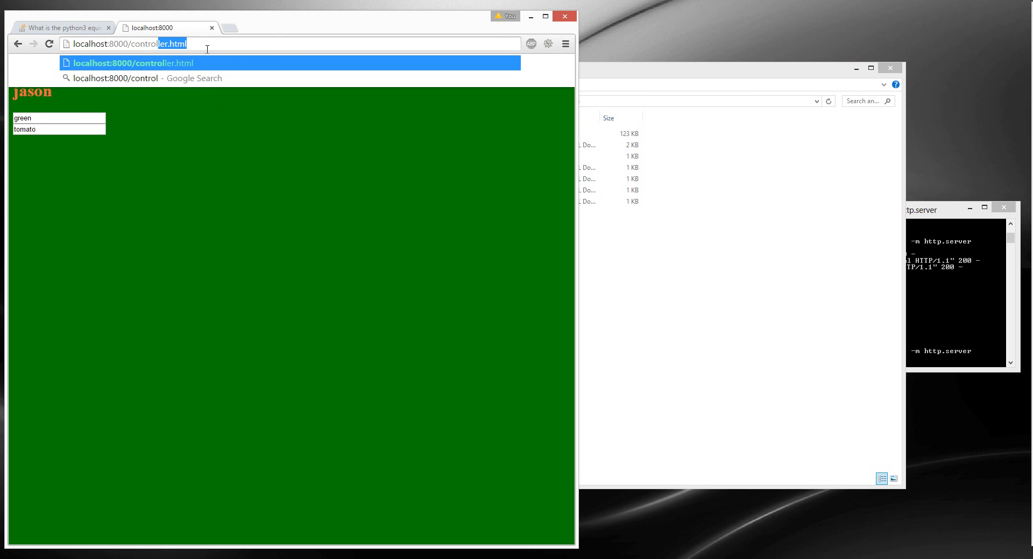
{"action": "key", "text": "Return"}
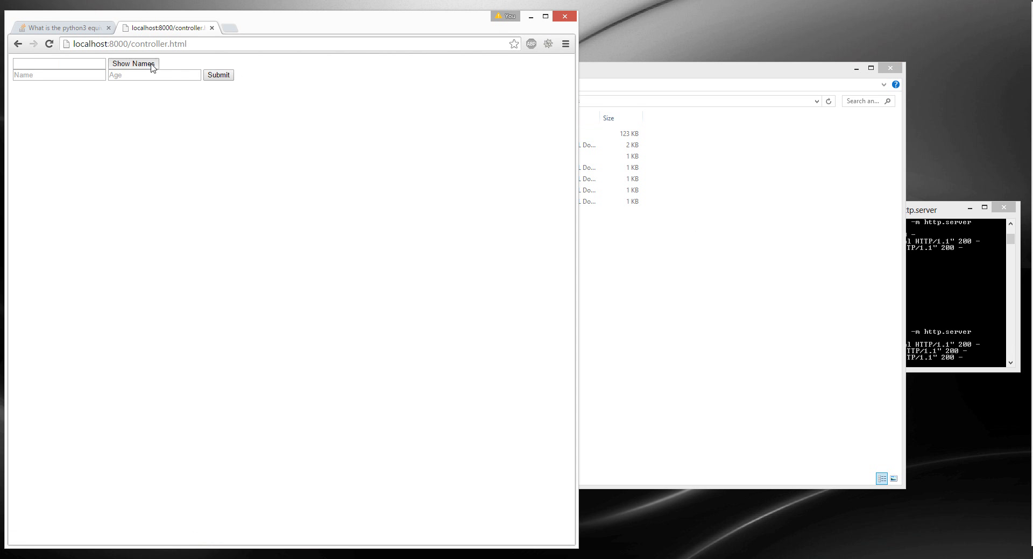
{"action": "left_click", "coordinate": [134, 68]}
{"action": "left_click", "coordinate": [24, 259]}
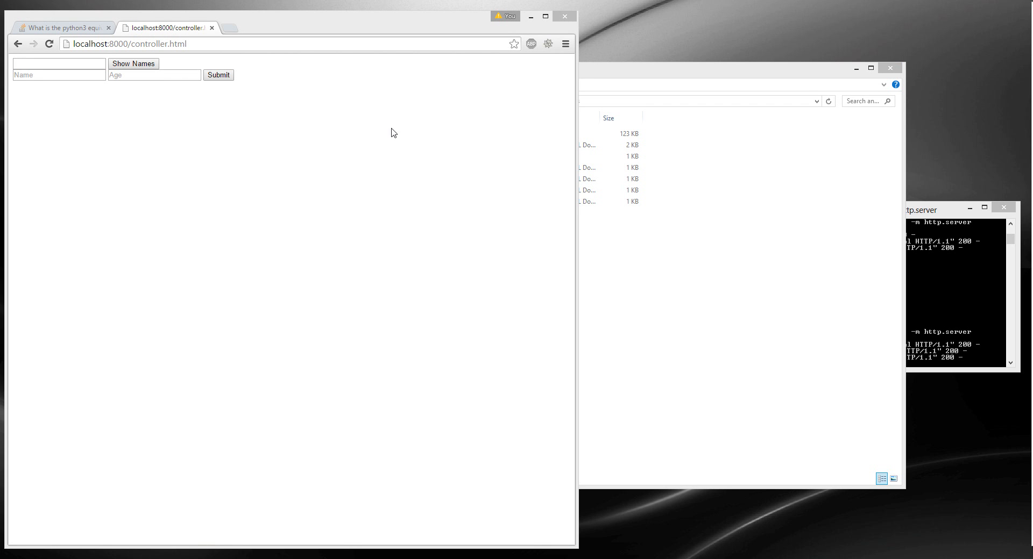
{"action": "left_click", "coordinate": [133, 63]}
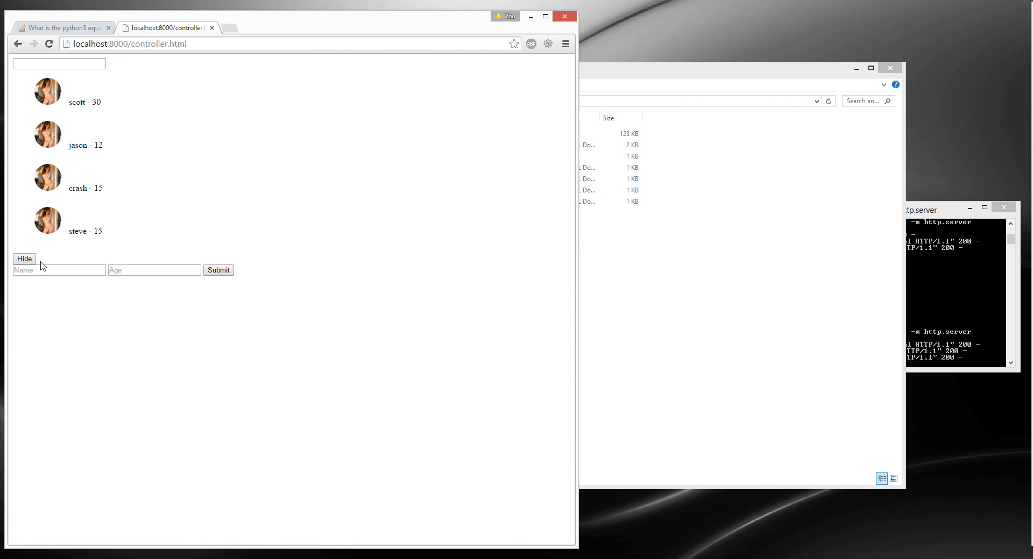
{"action": "left_click", "coordinate": [24, 259]}
{"action": "left_click", "coordinate": [57, 75]}
{"action": "left_click", "coordinate": [133, 63]}
Add bob aged 1 to the people list, then hide the names list.
{"action": "left_click", "coordinate": [62, 270]}
{"action": "type", "text": "bob"}
{"action": "key", "text": "Tab"}
{"action": "type", "text": "1"}
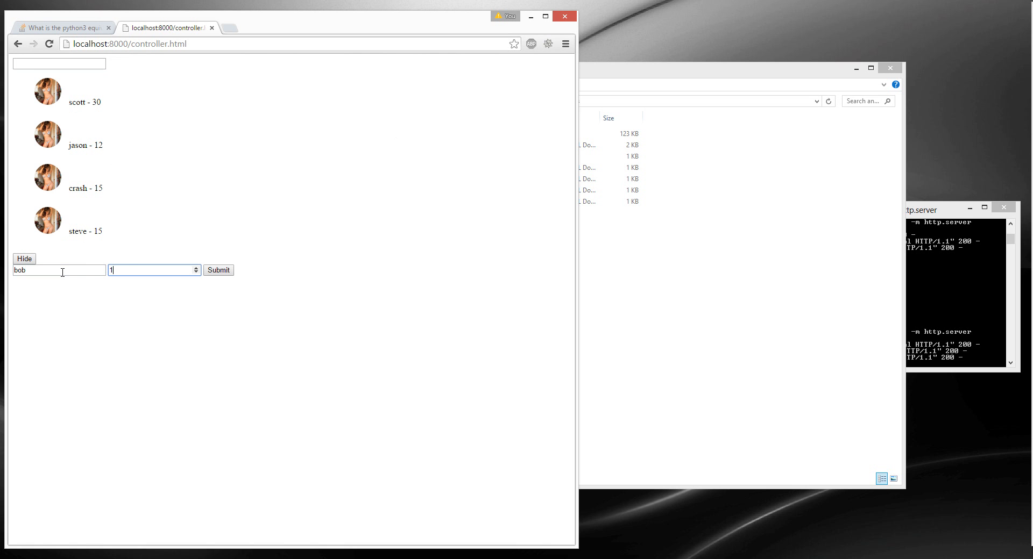
{"action": "key", "text": "Return"}
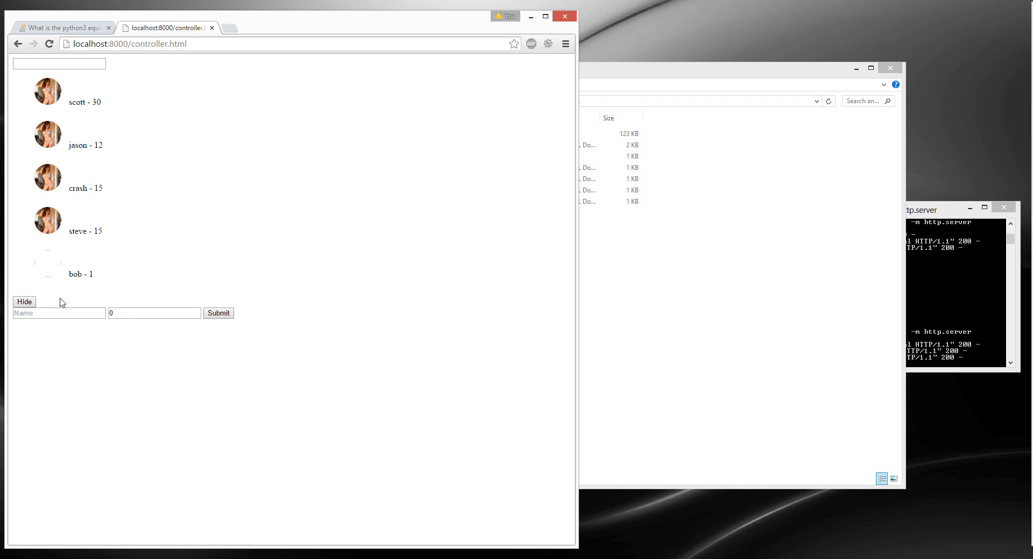
{"action": "left_click", "coordinate": [24, 301]}
{"action": "left_click", "coordinate": [128, 64]}
{"action": "left_click", "coordinate": [24, 301]}
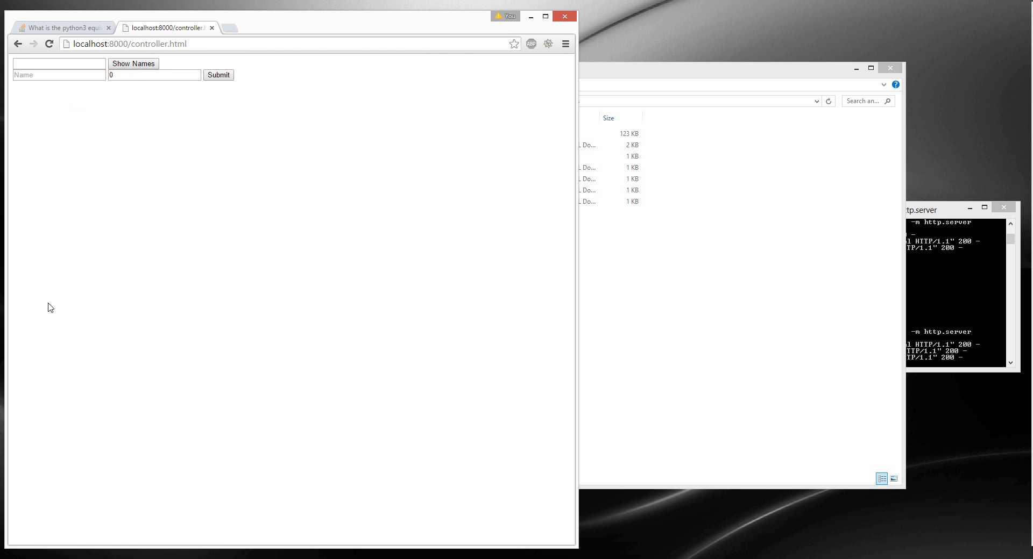
Glance at the Stack Overflow and file browser windows, then bring the command prompt forward.
{"action": "left_click", "coordinate": [64, 28]}
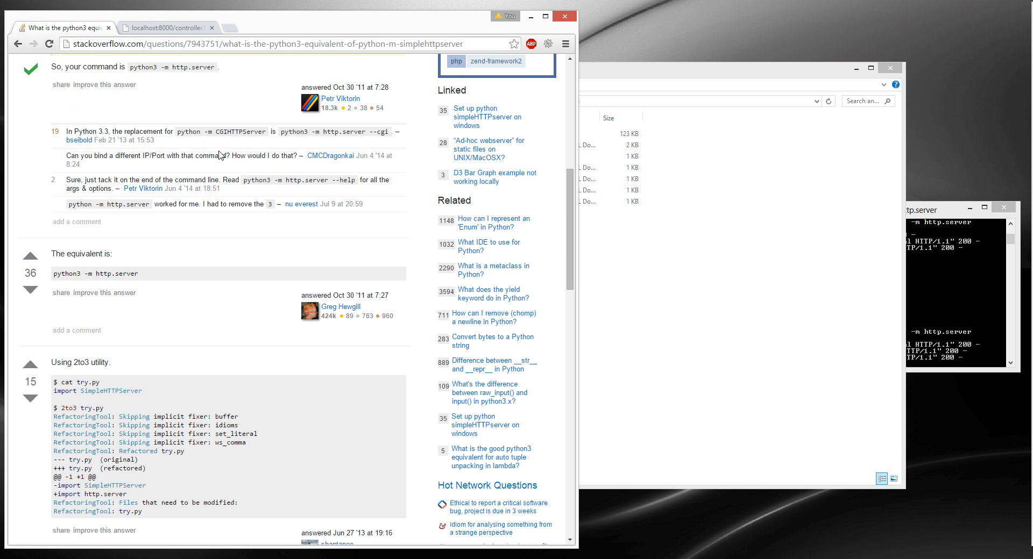
{"action": "left_click", "coordinate": [628, 265]}
{"action": "left_click", "coordinate": [165, 28]}
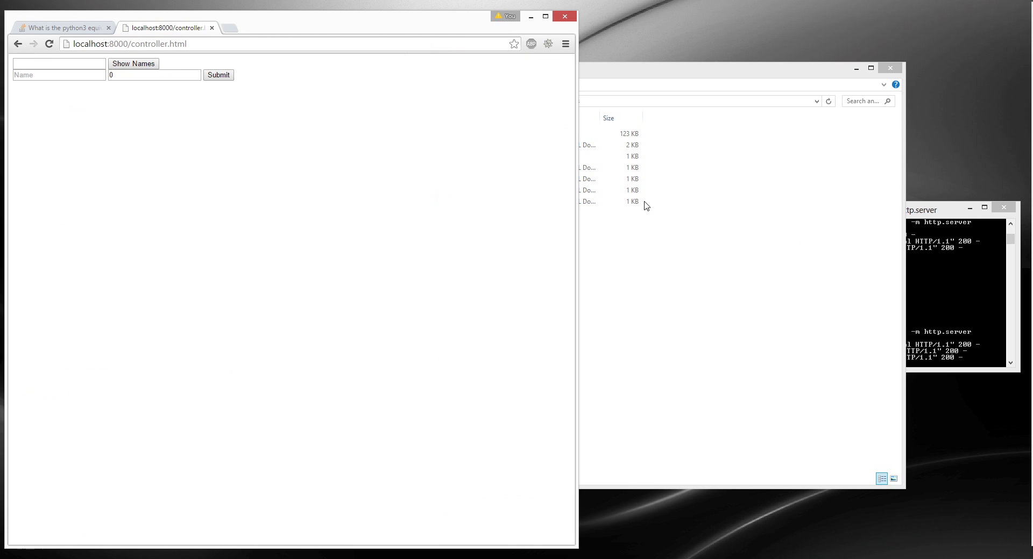
{"action": "left_click", "coordinate": [924, 214]}
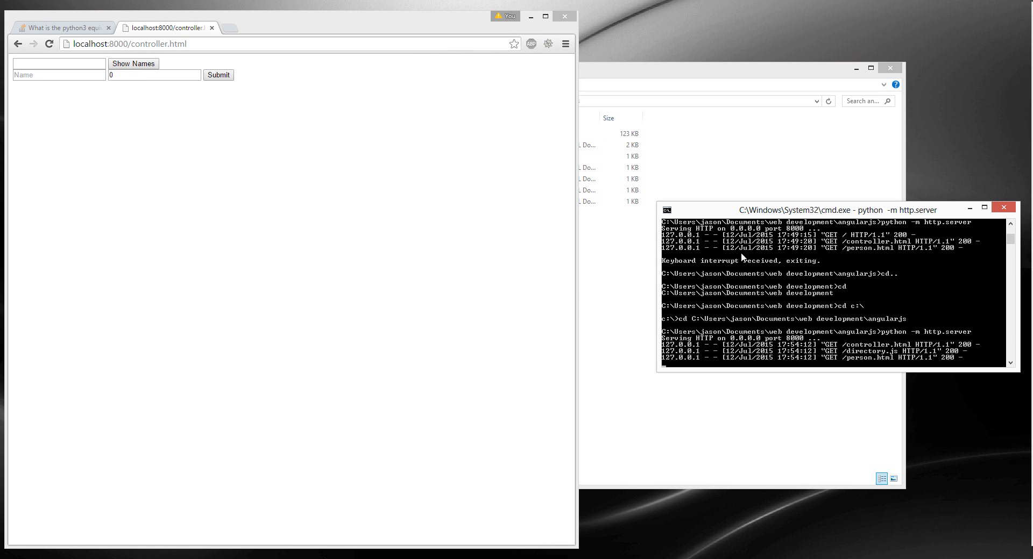
Mark through the server request log, leave marking mode and stop http.server with Ctrl+C.
{"action": "left_click", "coordinate": [771, 338]}
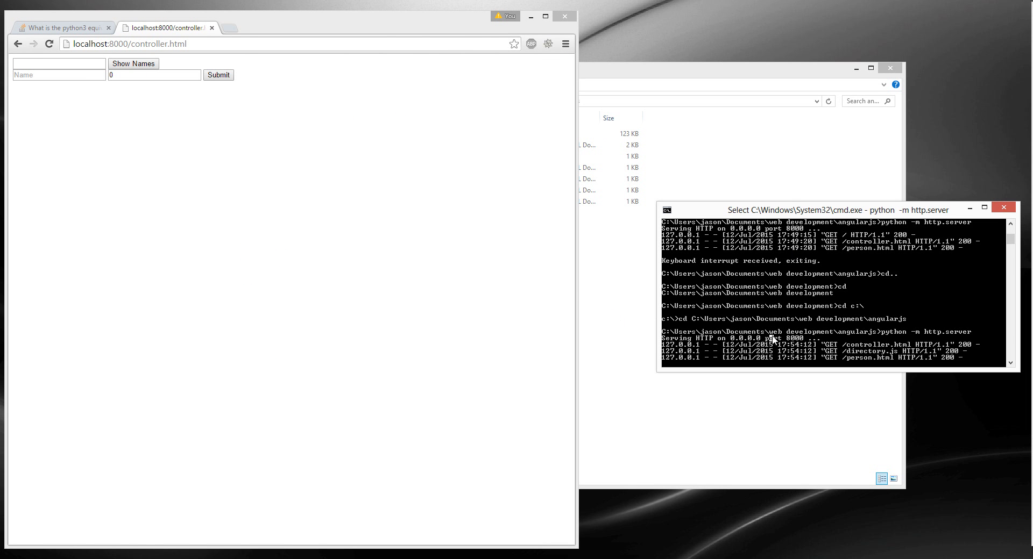
{"action": "left_click", "coordinate": [846, 352]}
{"action": "left_click", "coordinate": [957, 354]}
{"action": "left_click", "coordinate": [967, 349]}
{"action": "left_click", "coordinate": [941, 367]}
{"action": "left_click", "coordinate": [901, 318]}
{"action": "left_click_drag", "start_coordinate": [1008, 239], "coordinate": [1012, 245]}
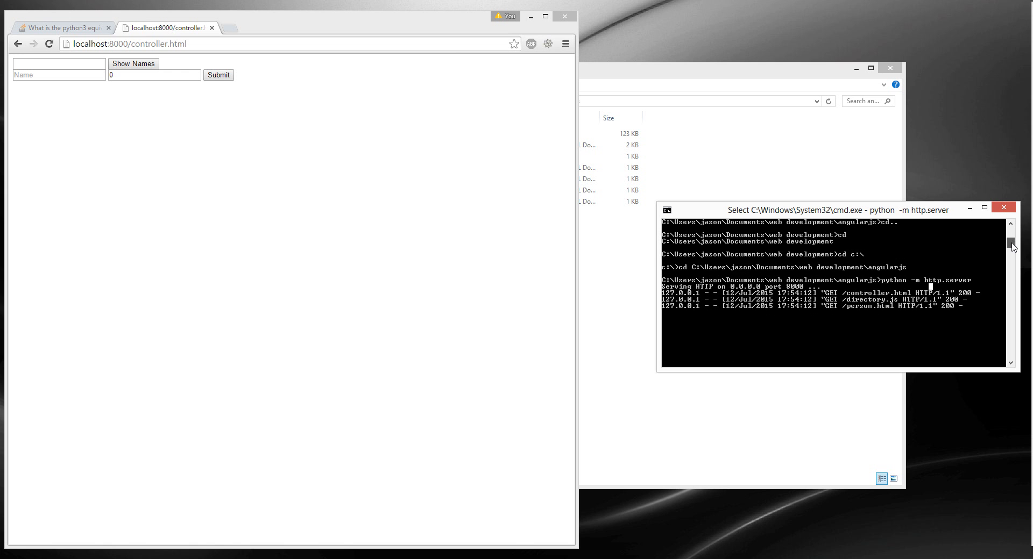
{"action": "right_click", "coordinate": [972, 305]}
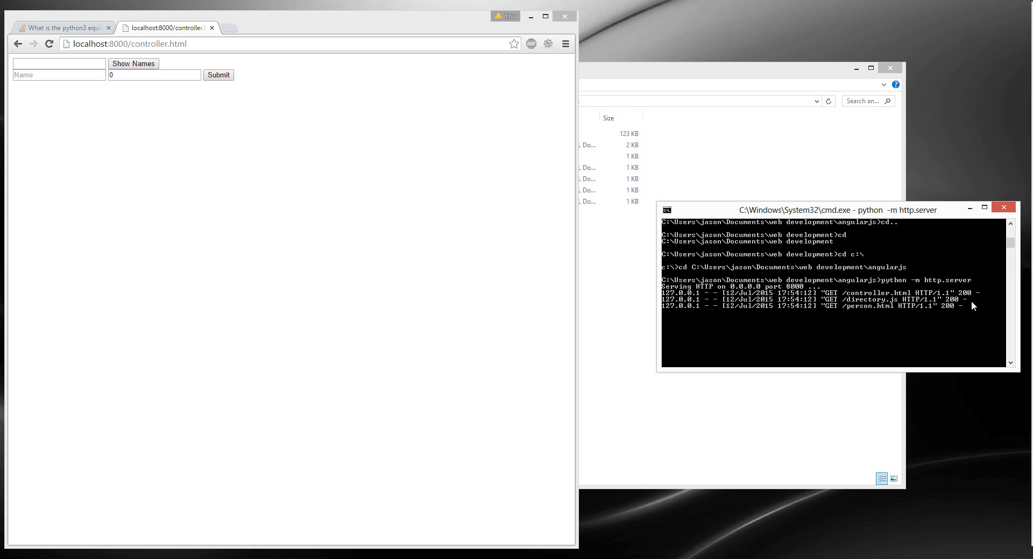
{"action": "key", "text": "ctrl+c"}
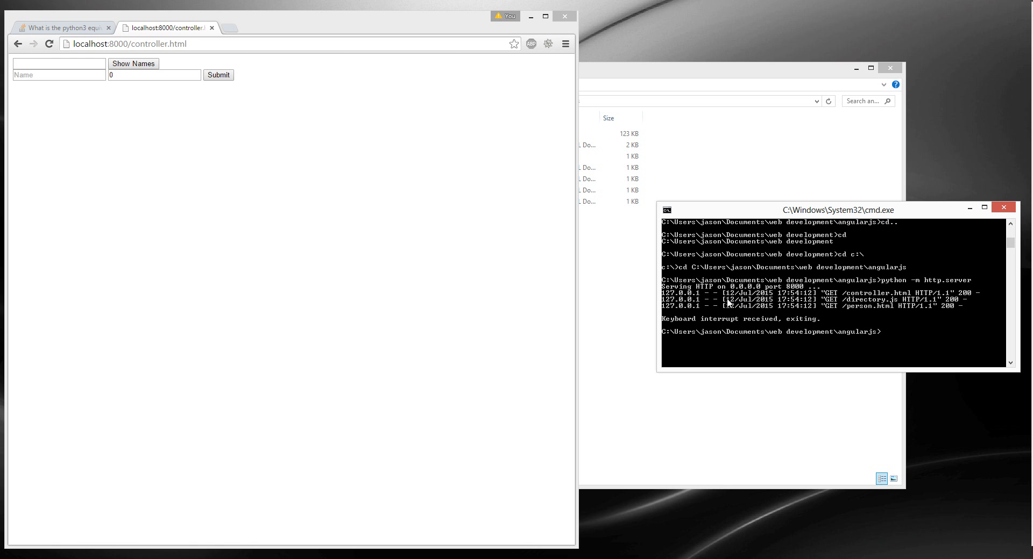
Drag the console window up and left so it overlaps the file browser.
{"action": "left_click", "coordinate": [701, 318]}
{"action": "key", "text": "alt+space"}
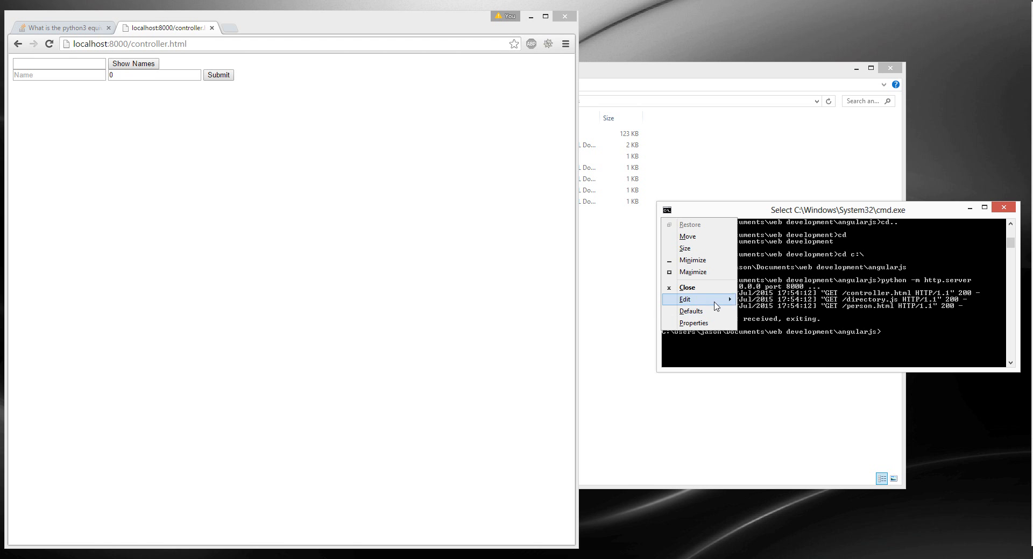
{"action": "left_click", "coordinate": [894, 334]}
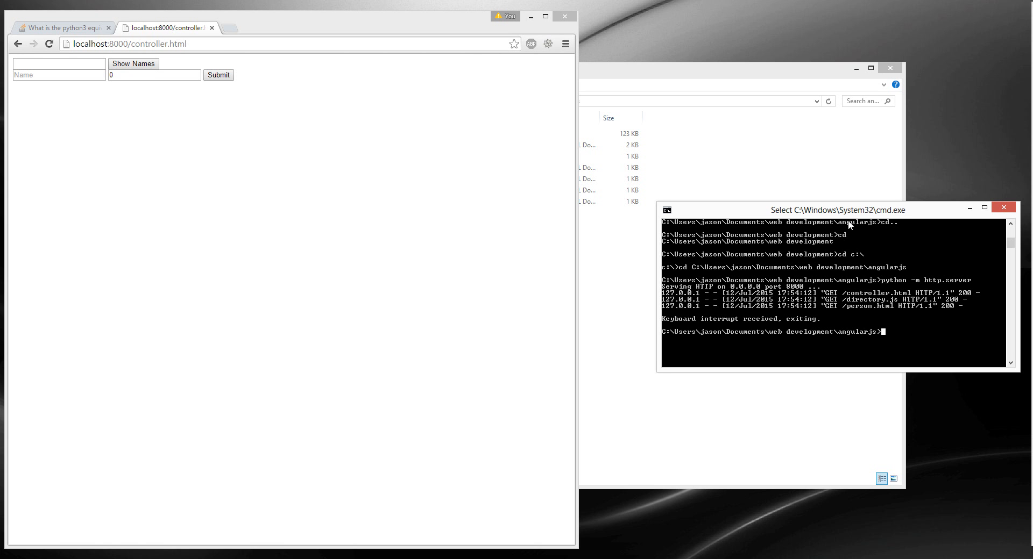
{"action": "left_click_drag", "start_coordinate": [847, 212], "coordinate": [702, 186]}
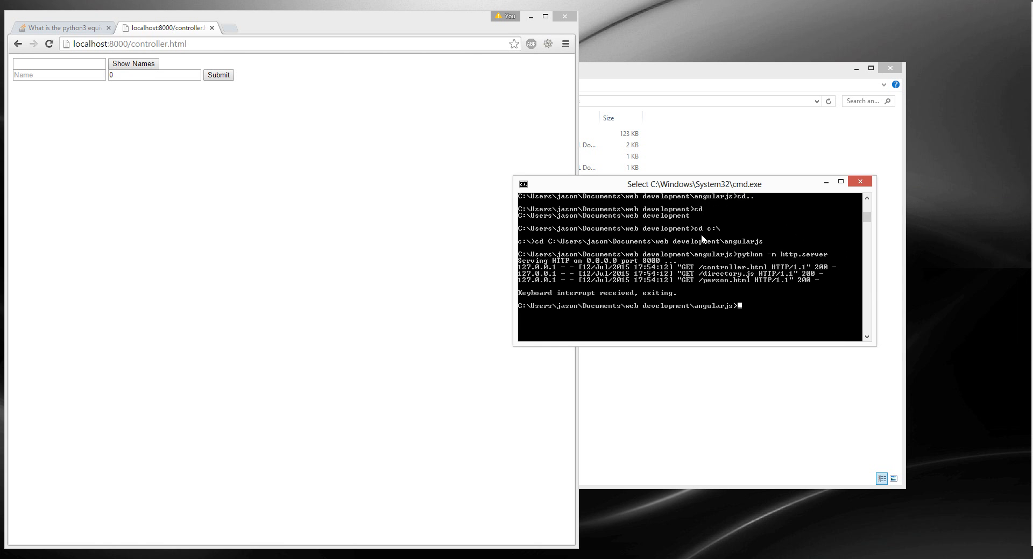